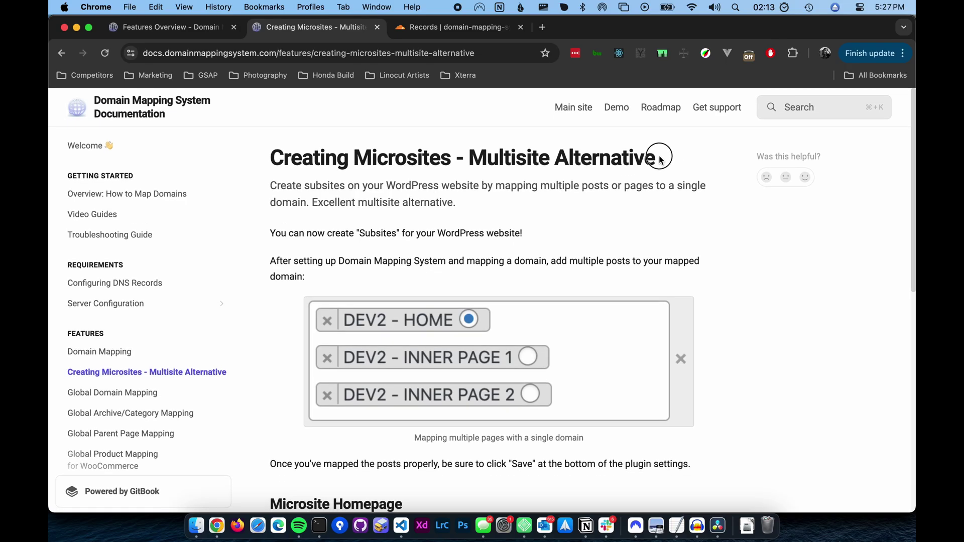
- Leave the Creating Microsites docs page for the Domain Mapping System Features Overview tab
drag(660, 160, 338, 142)
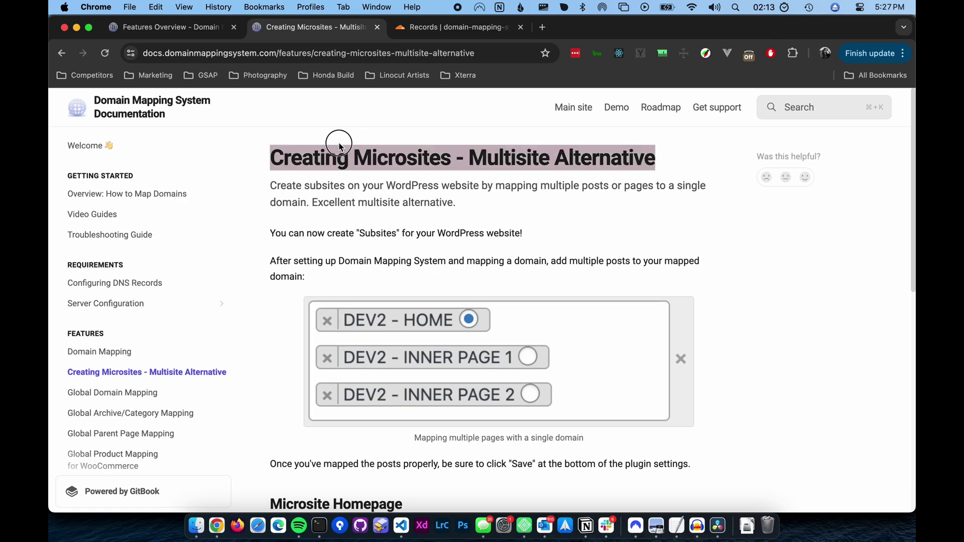
click(718, 155)
scroll(735, 148, down, 5)
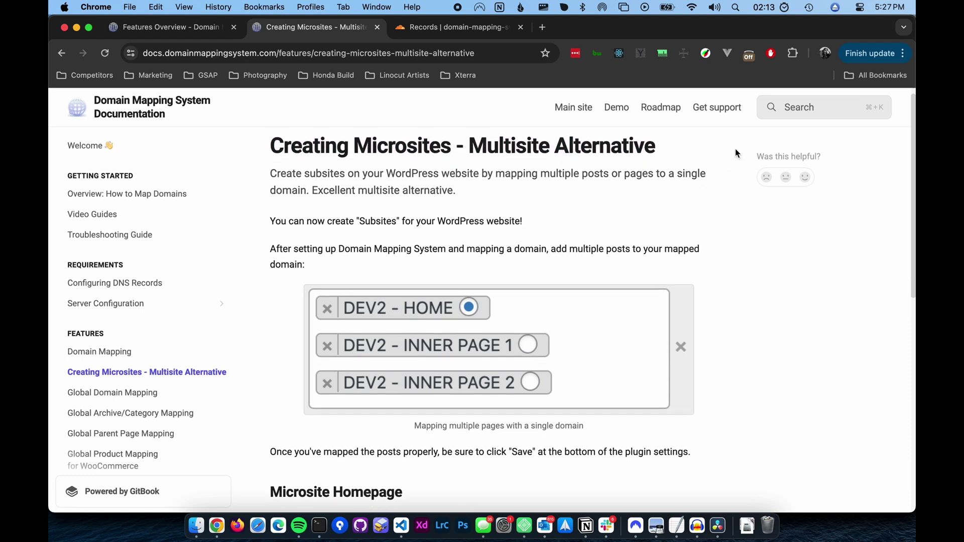
key(ctrl+shift+Tab)
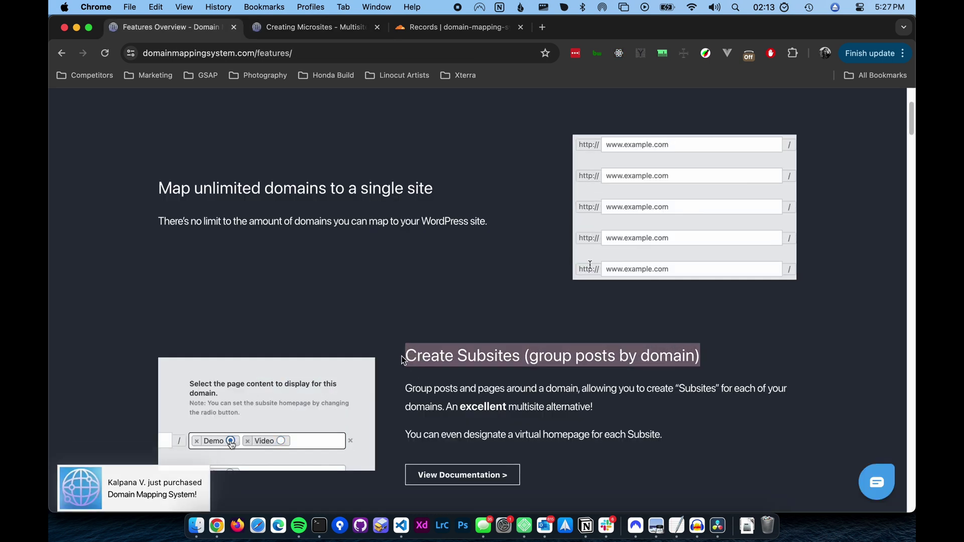
- Scroll through the PRO versus Free comparison table down to its Customer Support rows
scroll(403, 360, down, 3)
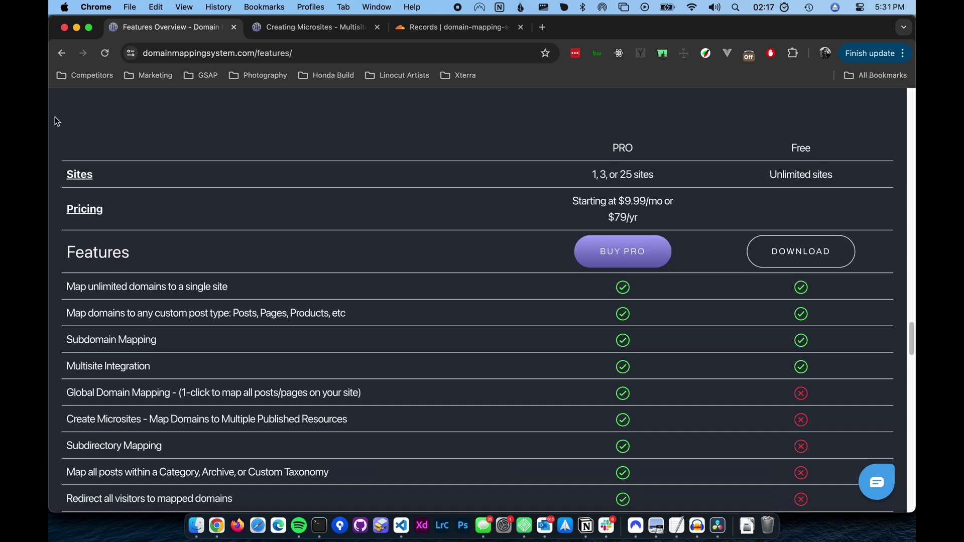
scroll(53, 117, down, 3)
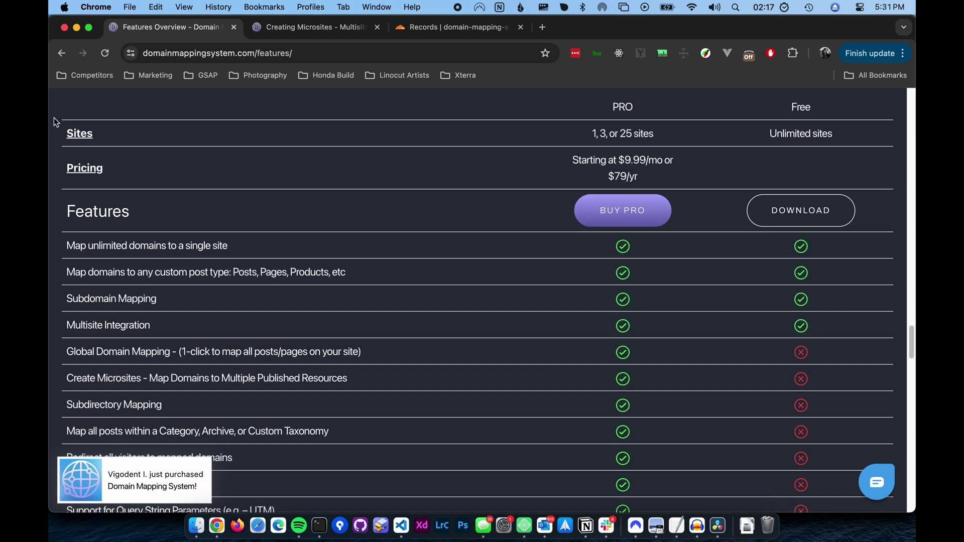
scroll(53, 118, down, 3)
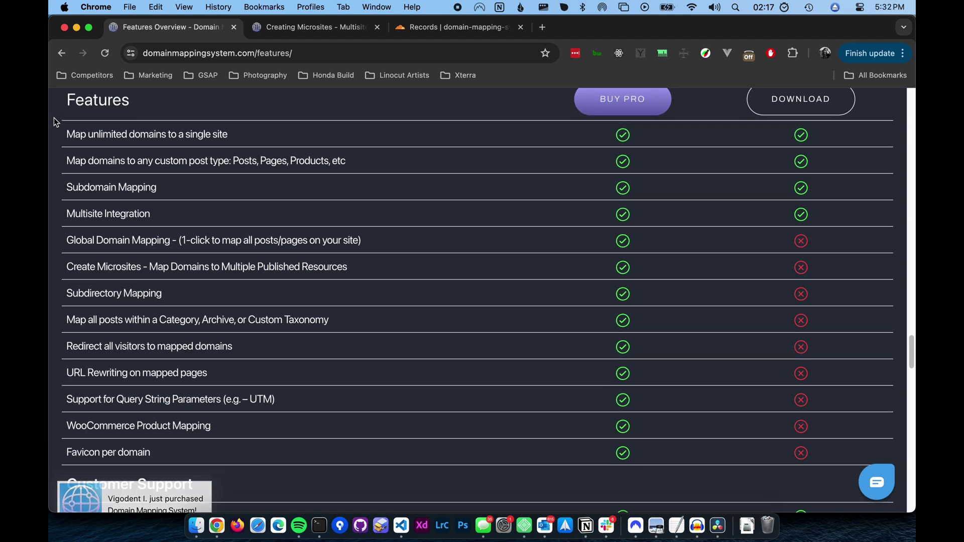
scroll(53, 118, down, 3)
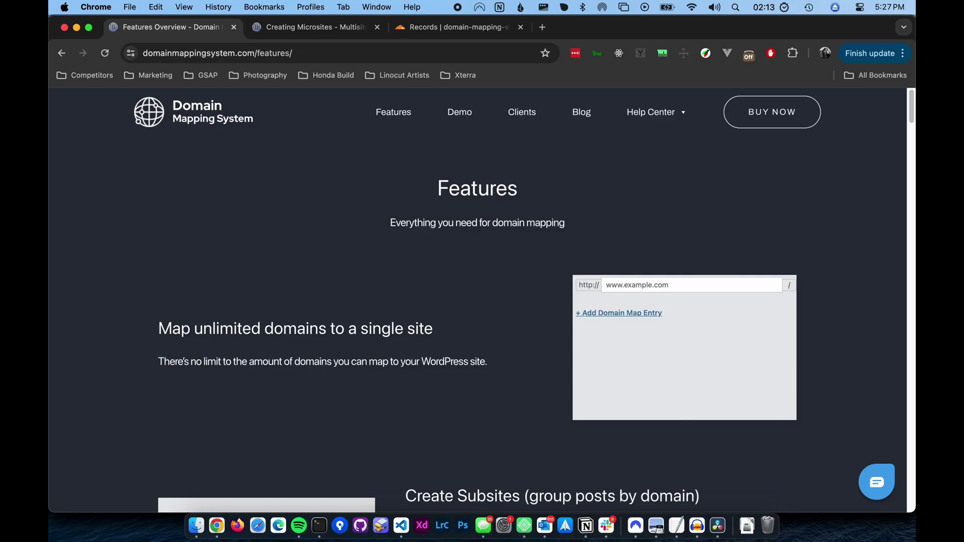
- Scroll further down the Features page before moving to the WordPress Pages list
scroll(152, 217, down, 3)
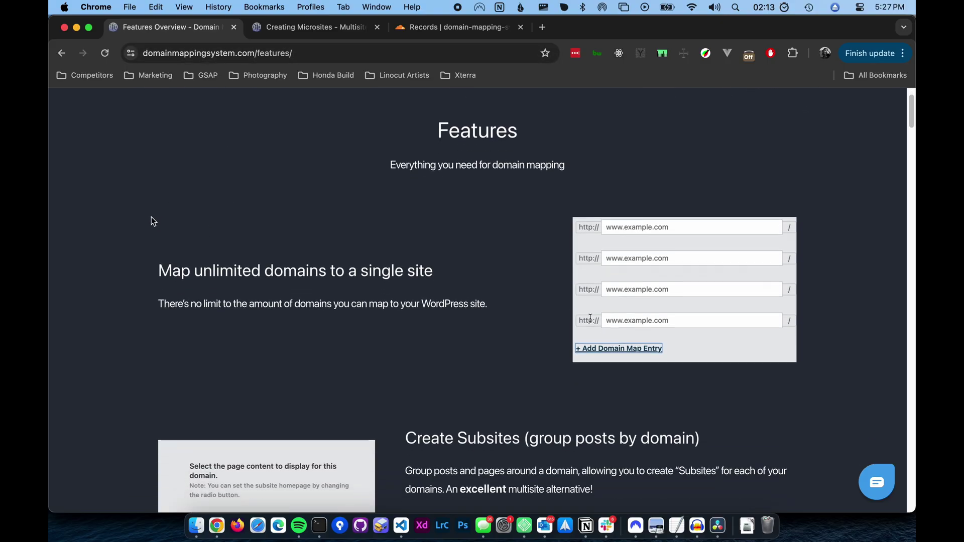
scroll(152, 217, down, 3)
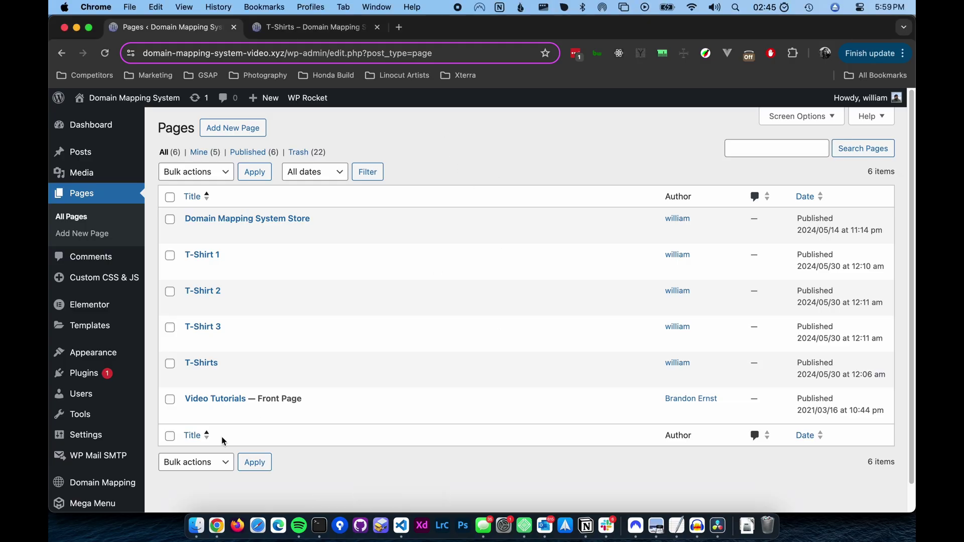
- View the live T-Shirts page, checking its full URL and scrolling to the shirts
click(310, 27)
click(202, 53)
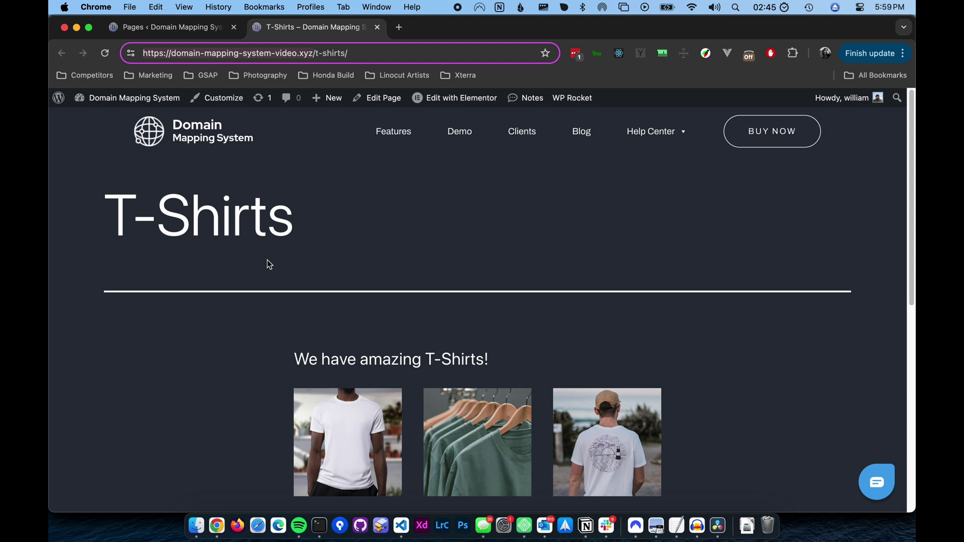
click(304, 224)
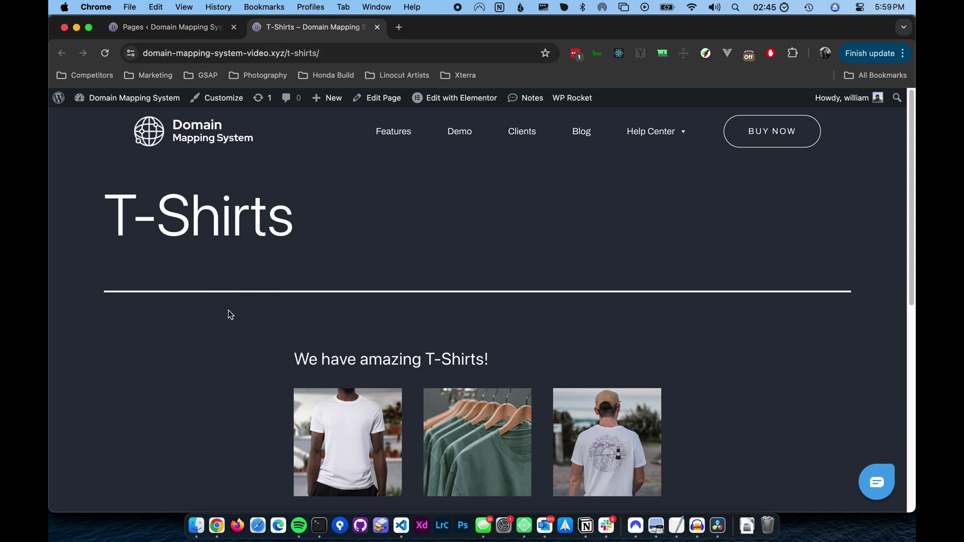
scroll(229, 314, down, 5)
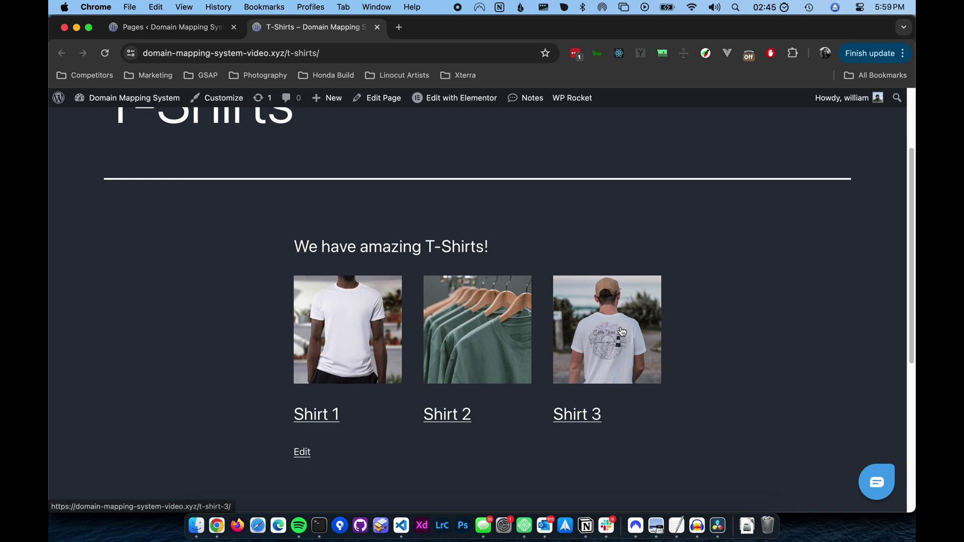
- Glance at the WordPress Pages list, then return to the live T-Shirts page
click(186, 35)
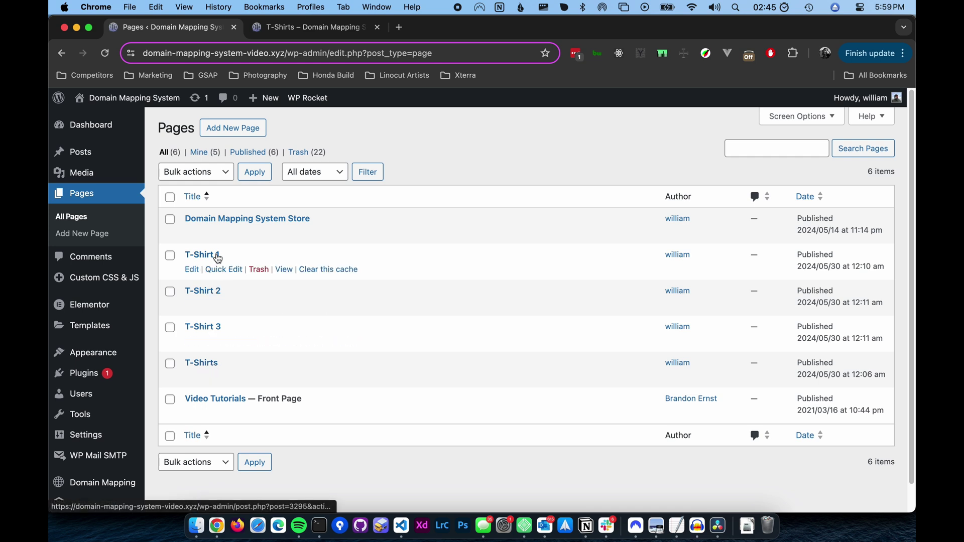
click(434, 146)
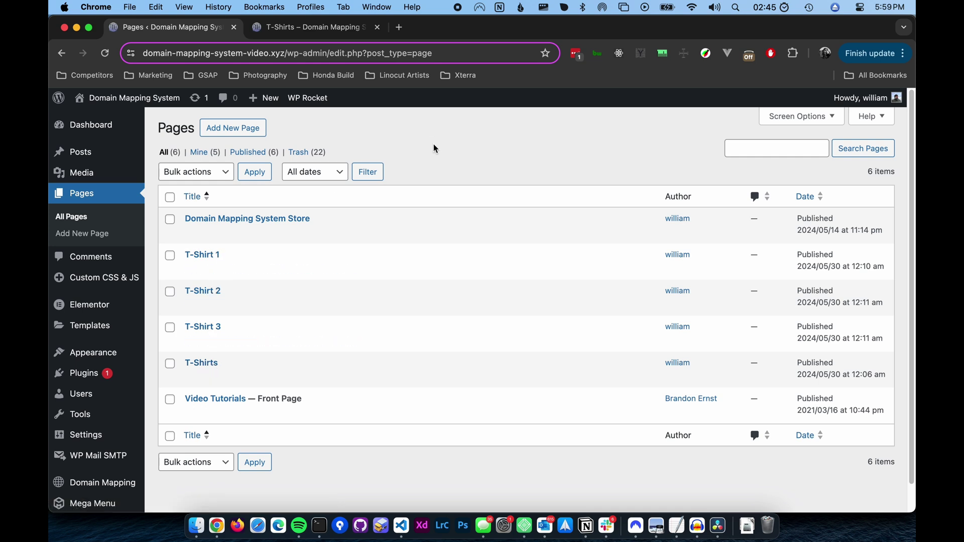
click(315, 29)
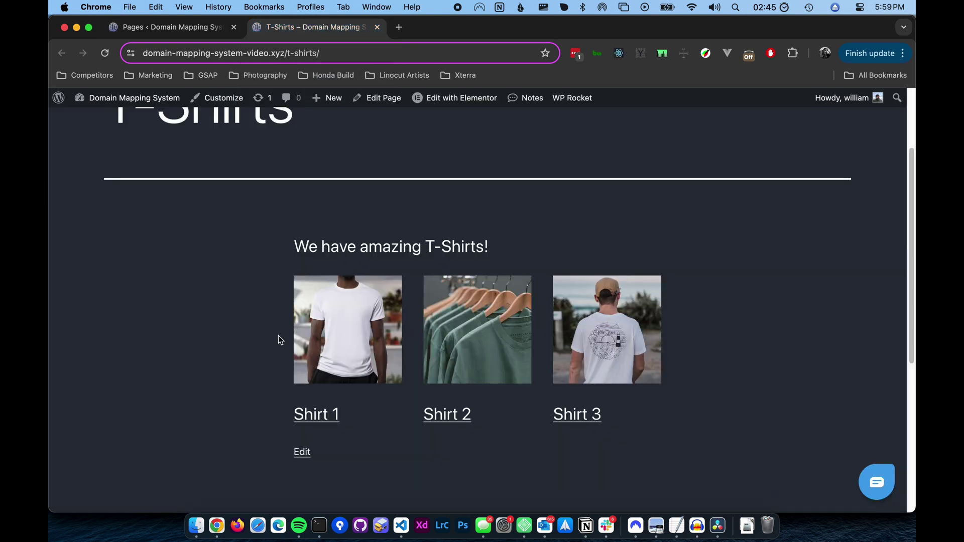
scroll(278, 335, up, 2)
scroll(278, 335, down, 3)
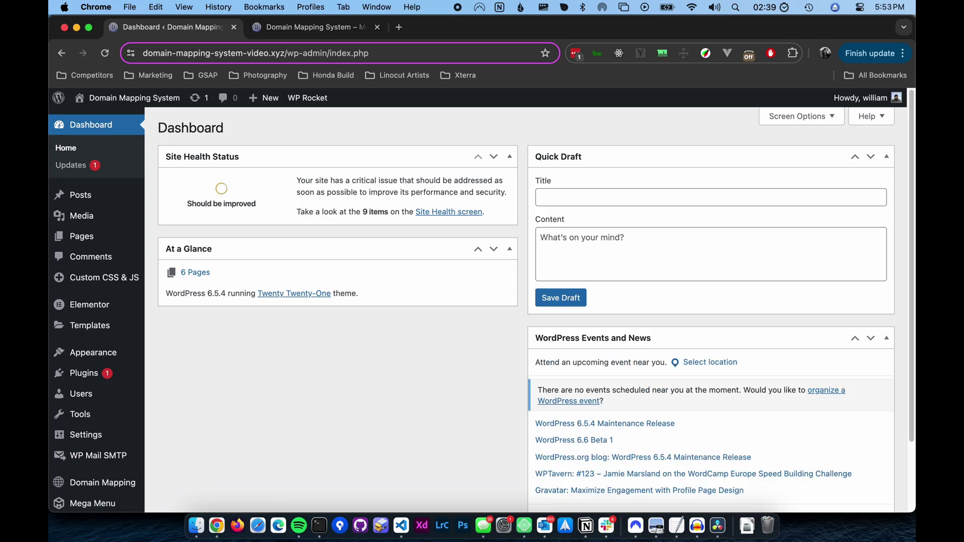
scroll(76, 362, down, 3)
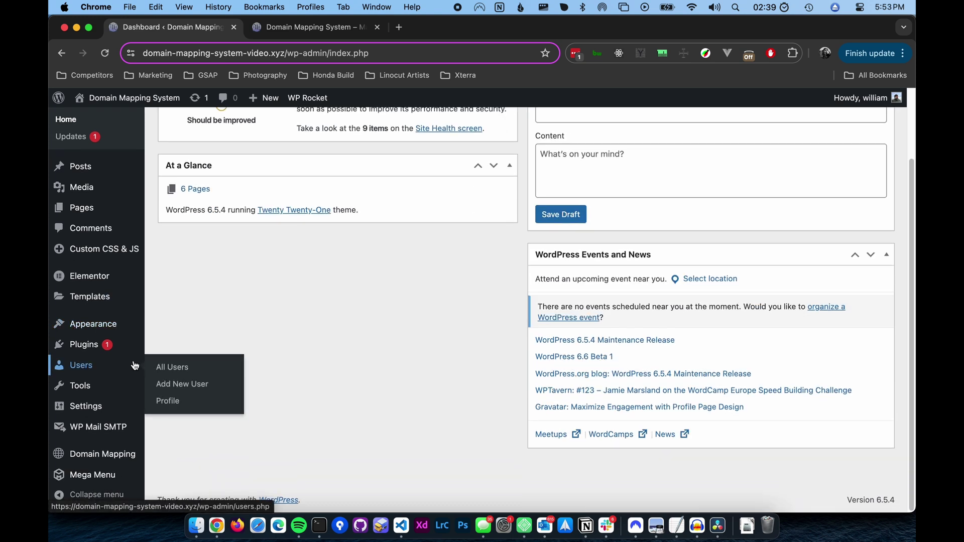
click(113, 455)
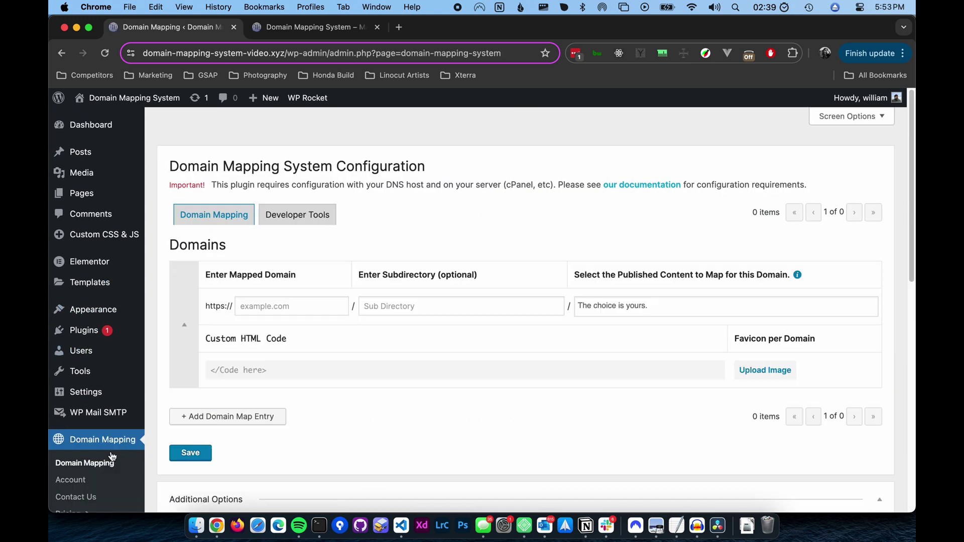
click(272, 305)
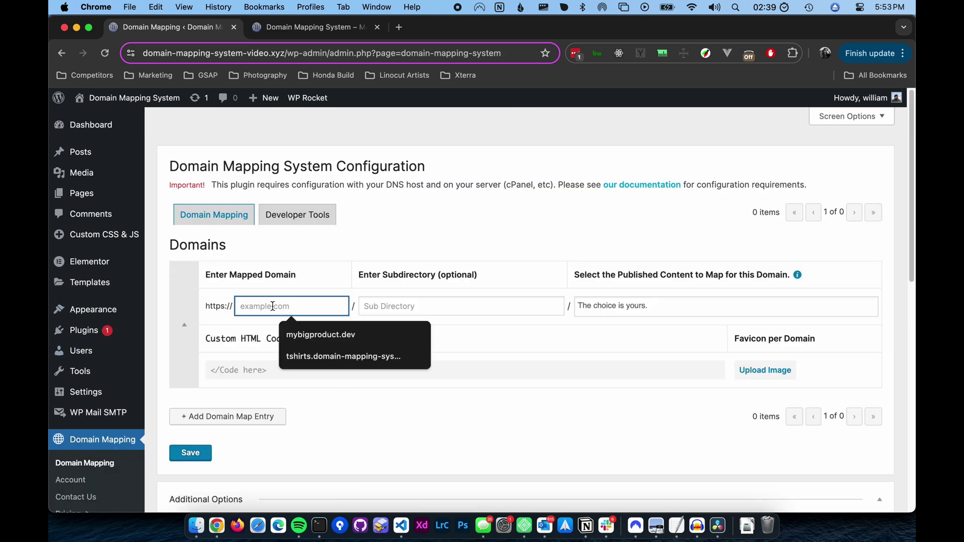
text(tshi)
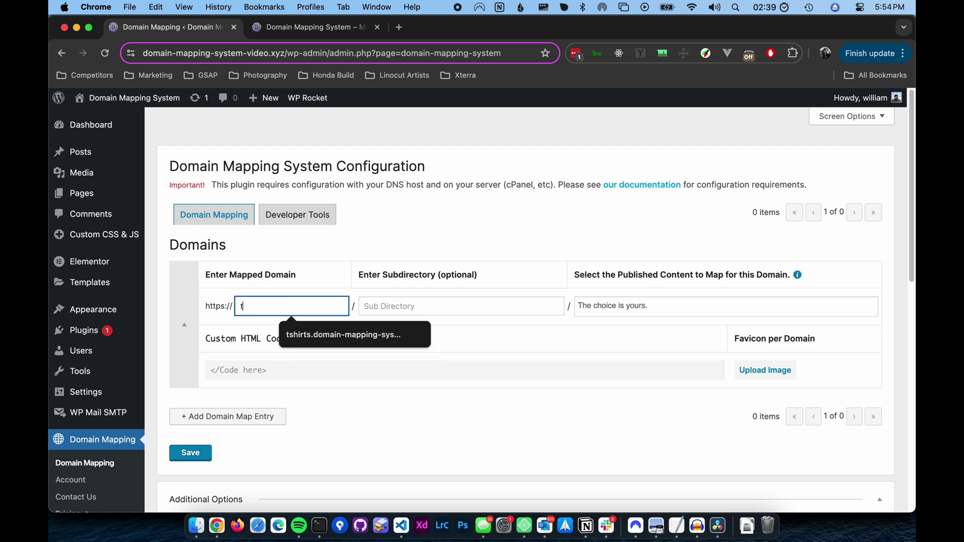
key(BackSpace)
key(BackSpace)
key(BackSpace)
key(BackSpace)
key(super+v)
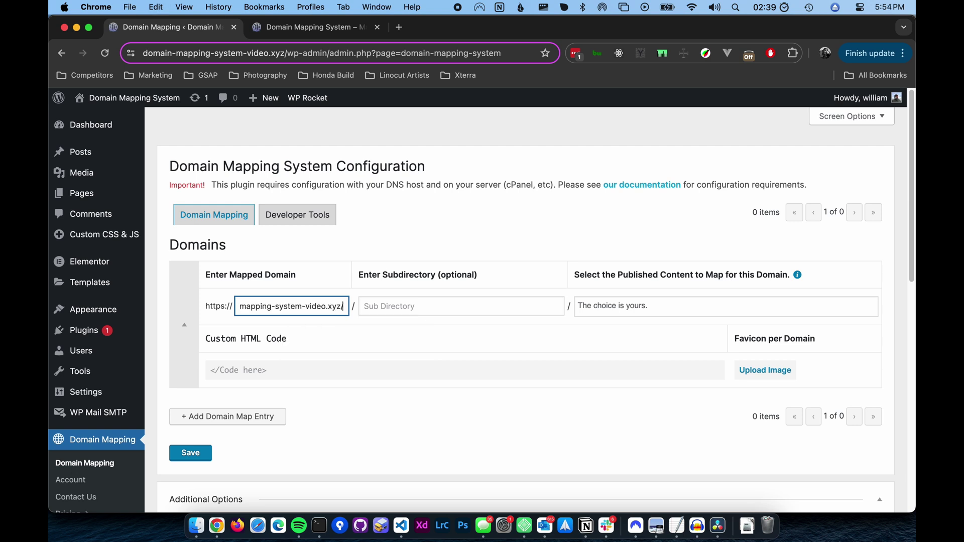
click(240, 306)
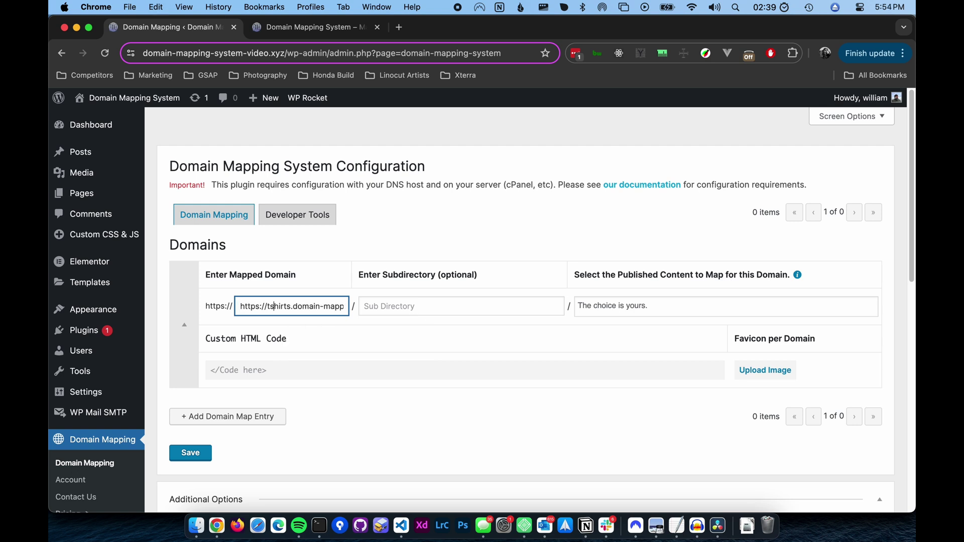
key(BackSpace)
key(BackSpace)
key(BackSpace)
key(BackSpace)
key(BackSpace)
key(BackSpace)
key(BackSpace)
key(BackSpace)
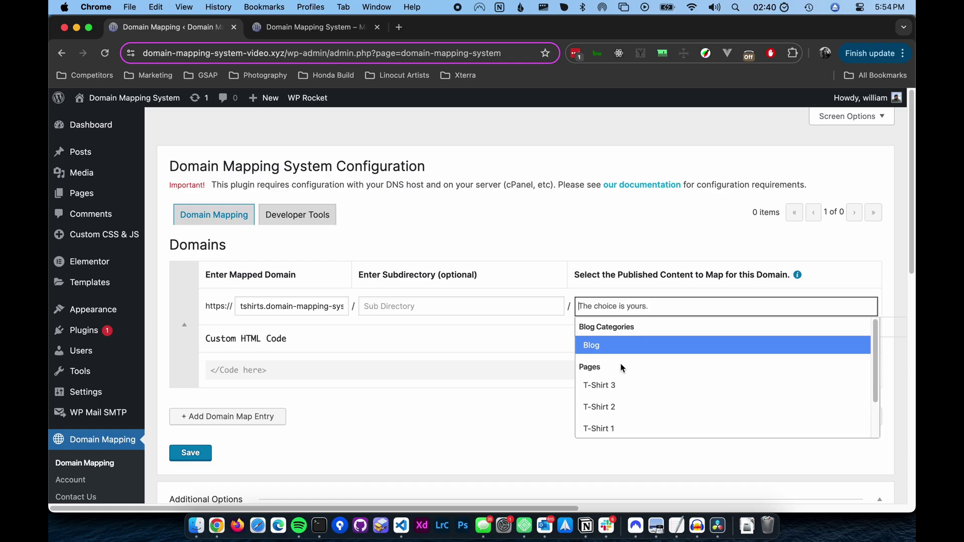
- Add the T-Shirts, T-Shirt 1, T-Shirt 2 and T-Shirt 3 pages to the domain mapping
scroll(640, 371, down, 3)
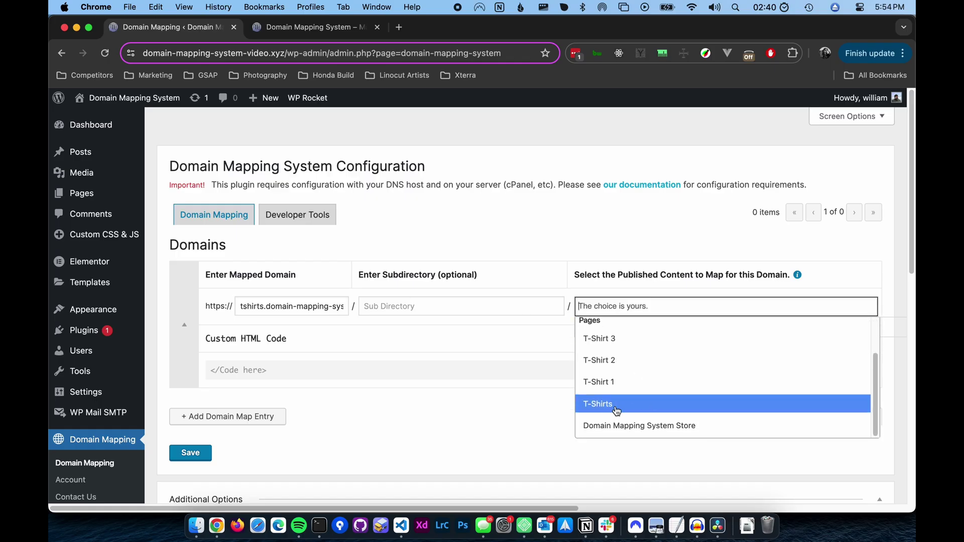
click(602, 404)
click(656, 314)
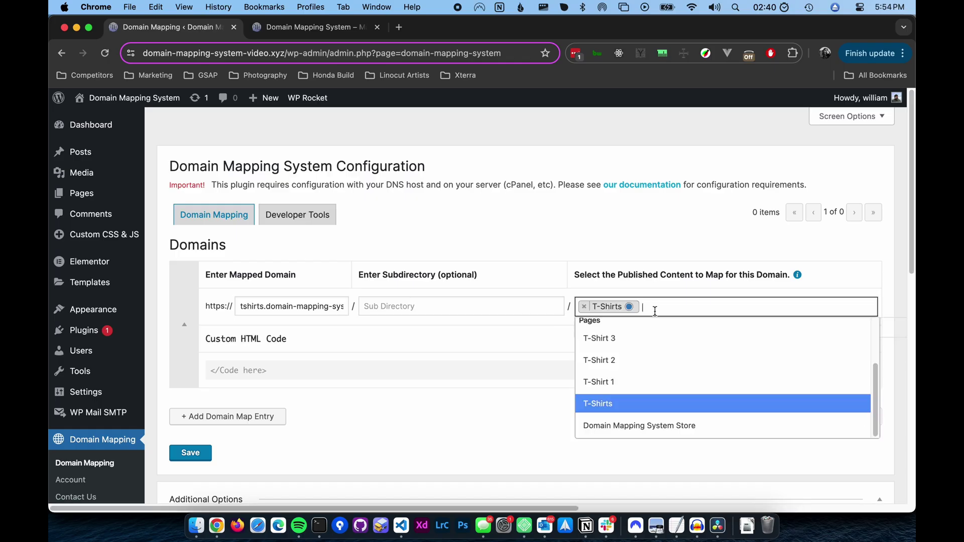
click(621, 383)
click(720, 300)
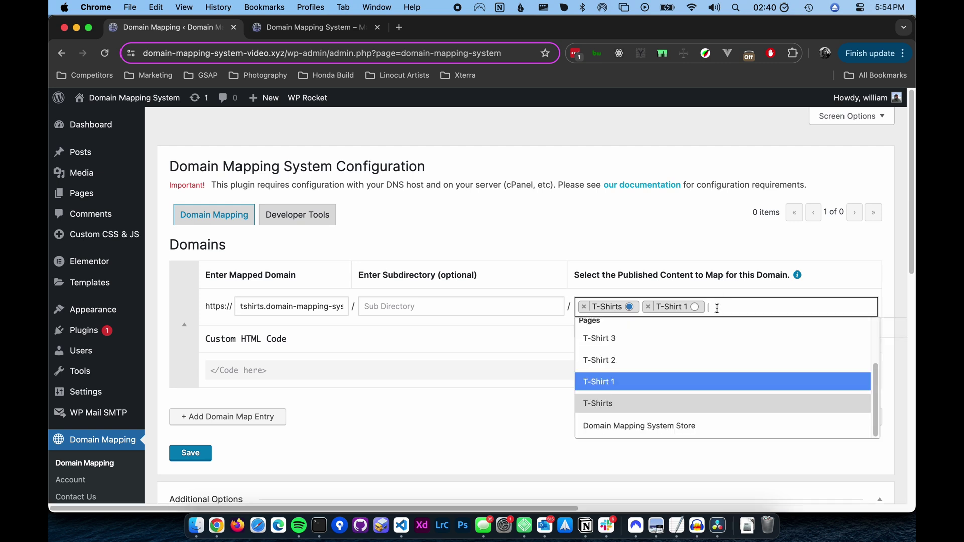
click(653, 360)
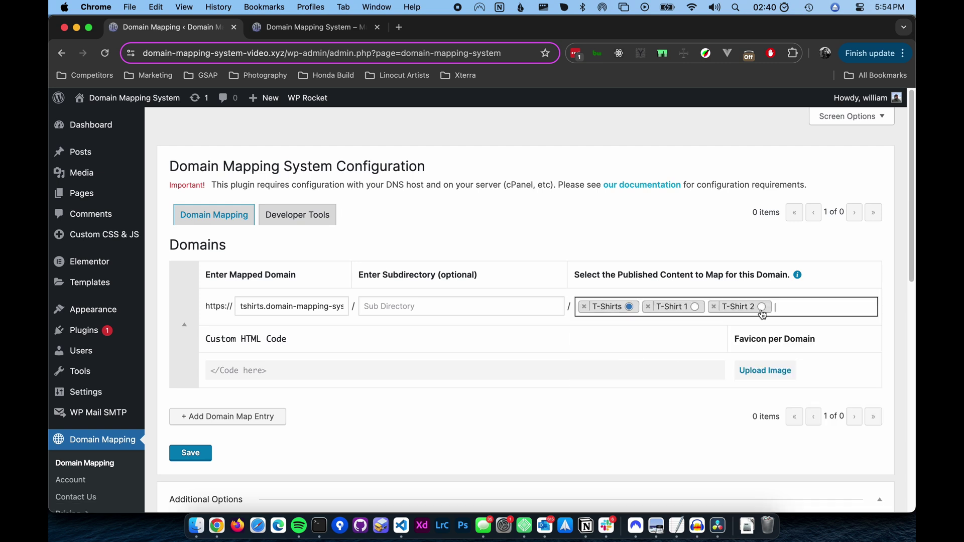
click(797, 302)
scroll(612, 387, up, 1)
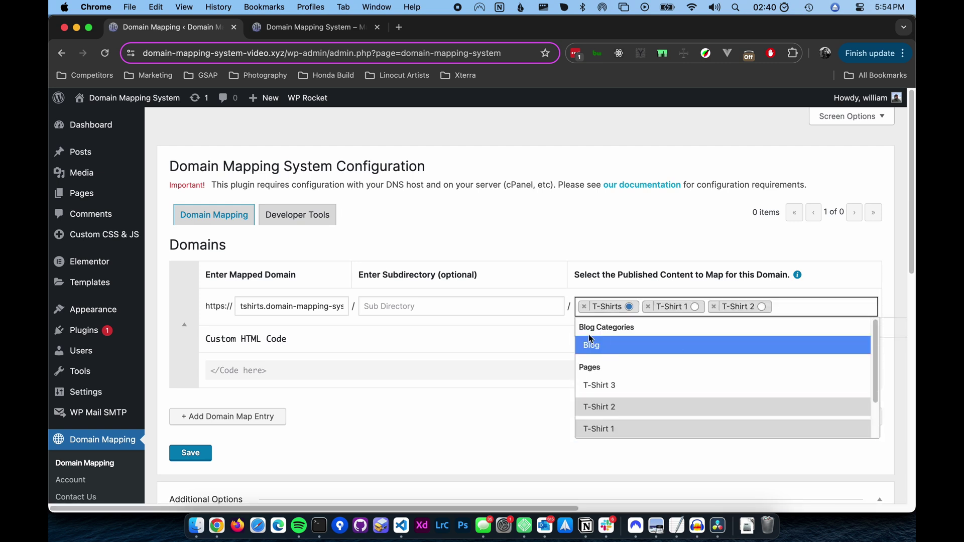
click(608, 388)
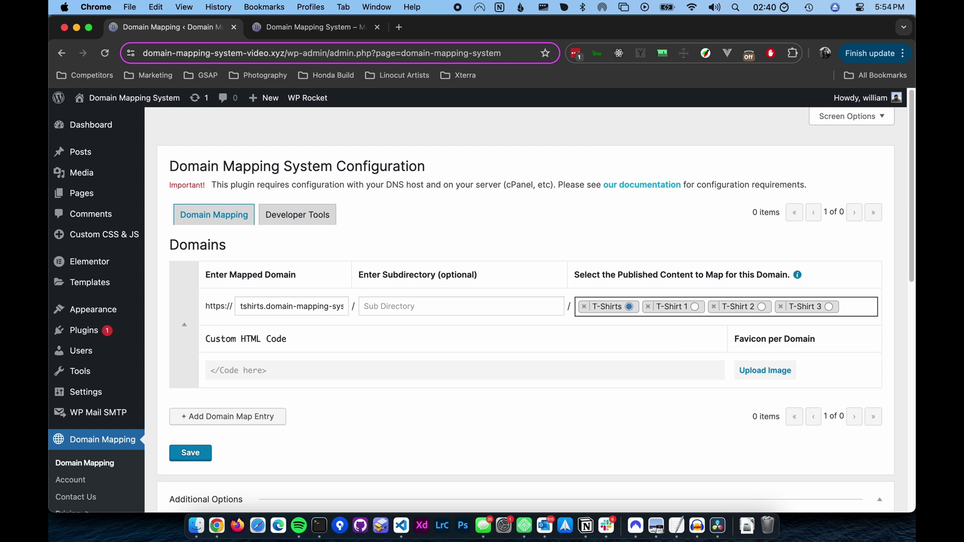
- Keep T-Shirts as the main page, then save and confirm the mapping settings
click(695, 307)
click(761, 308)
click(828, 307)
click(629, 307)
click(185, 455)
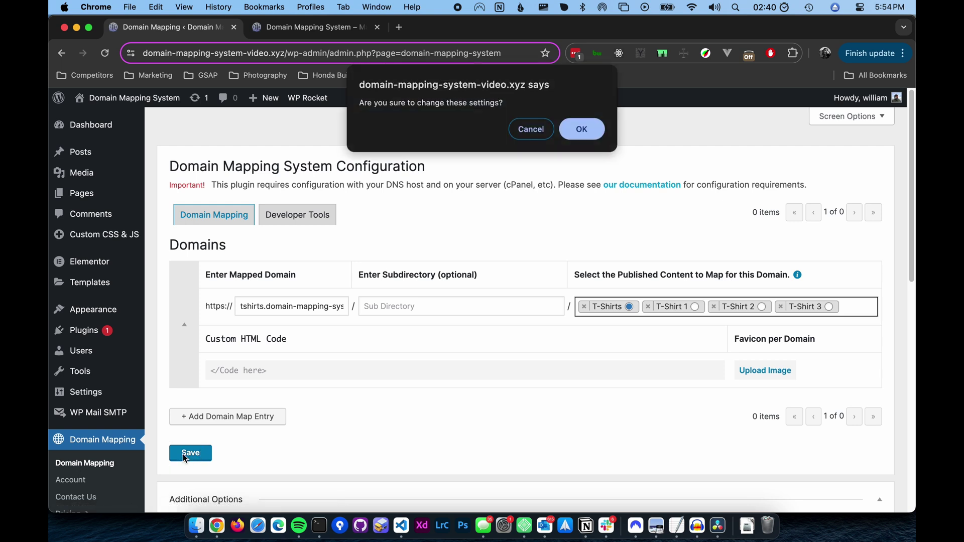
click(580, 131)
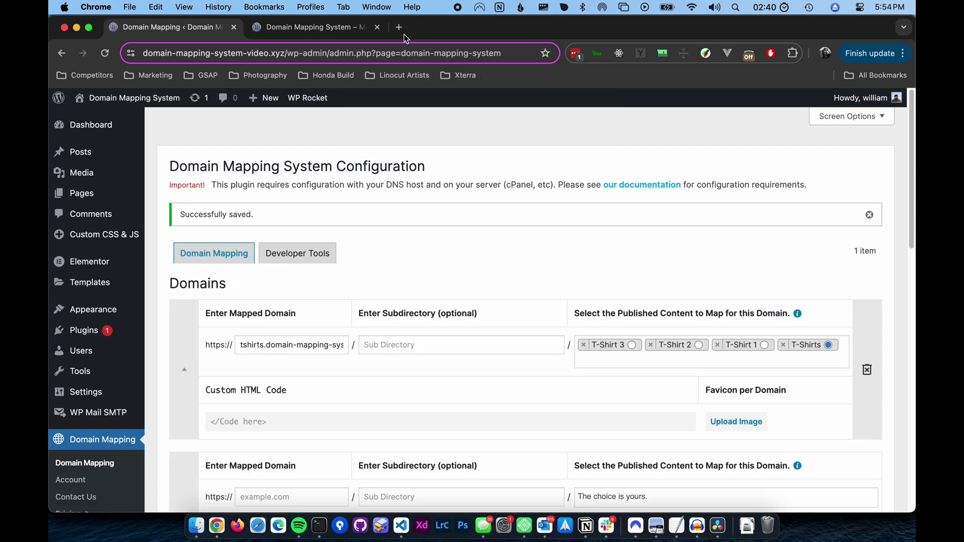
- Load tshirts.domain-mapping-system-video.xyz in a new tab to see the T-Shirts page
click(403, 34)
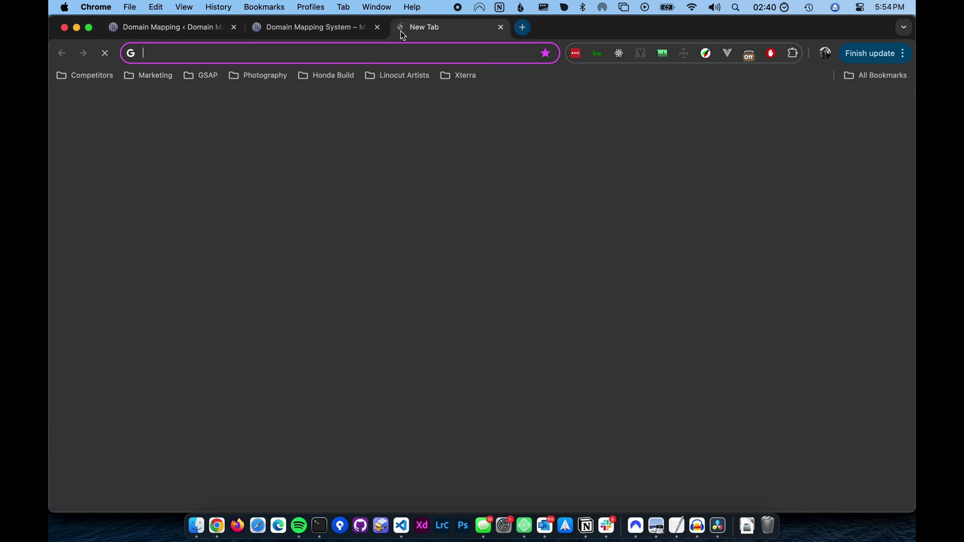
text(https://tshirts.domain-mapping-system-video.xyz/)
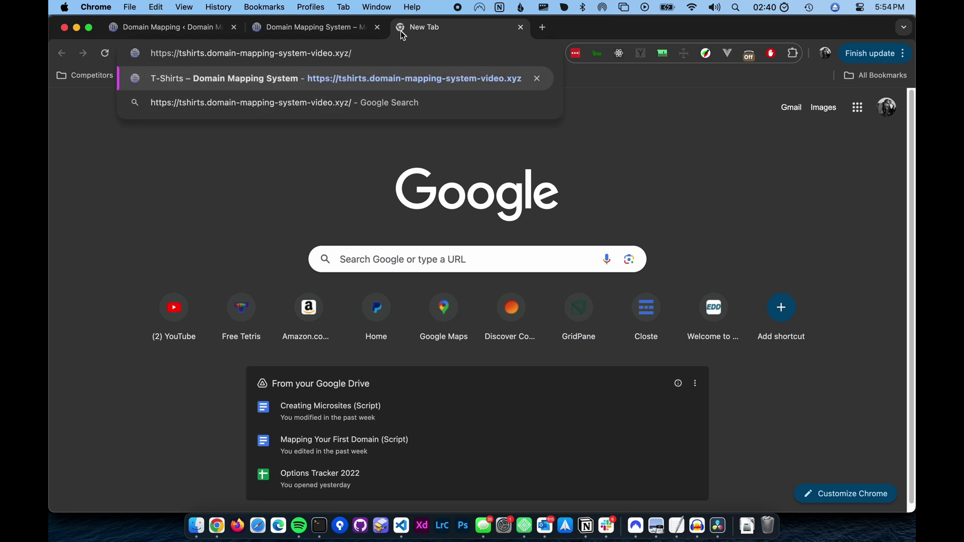
key(Return)
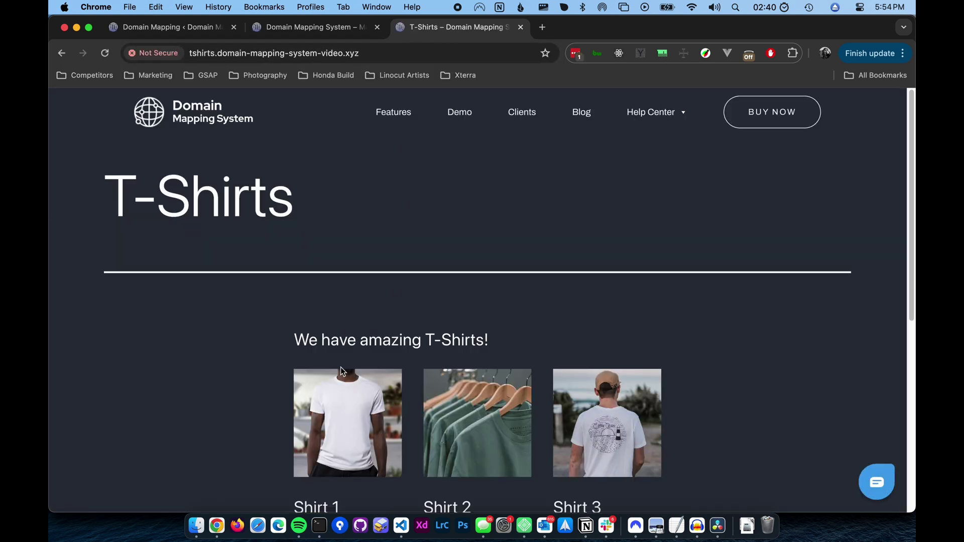
scroll(341, 371, down, 2)
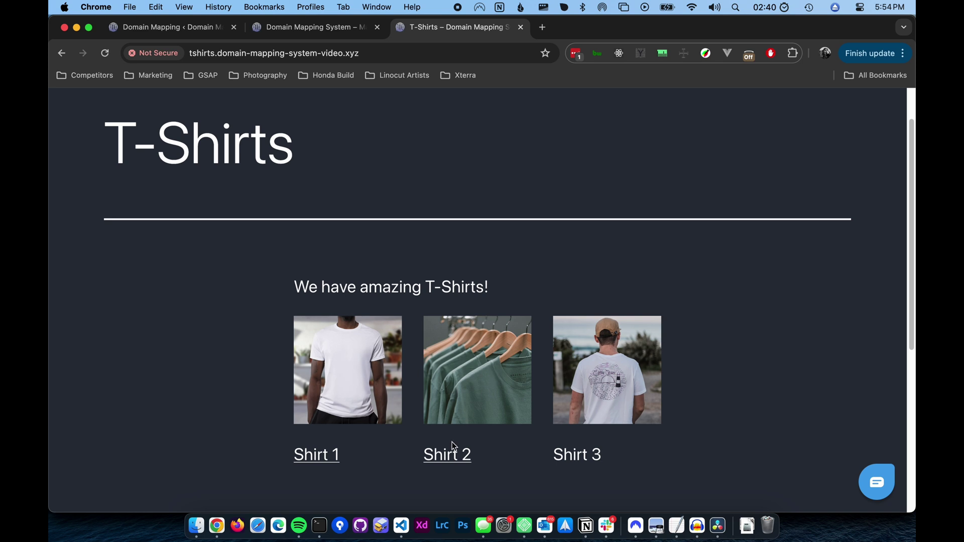
- Open the Shirt 2 and Shirt 1 pages on the tshirts subdomain
click(445, 463)
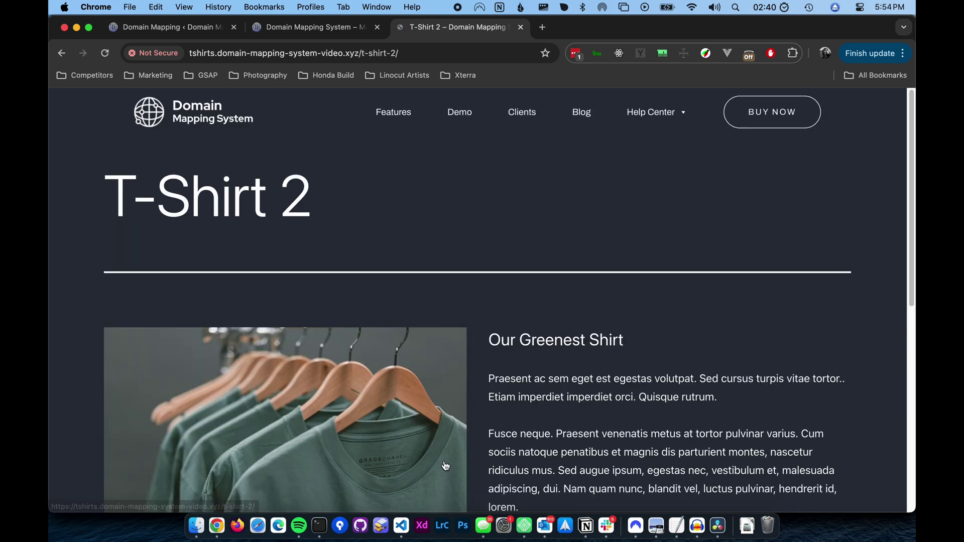
scroll(468, 338, down, 3)
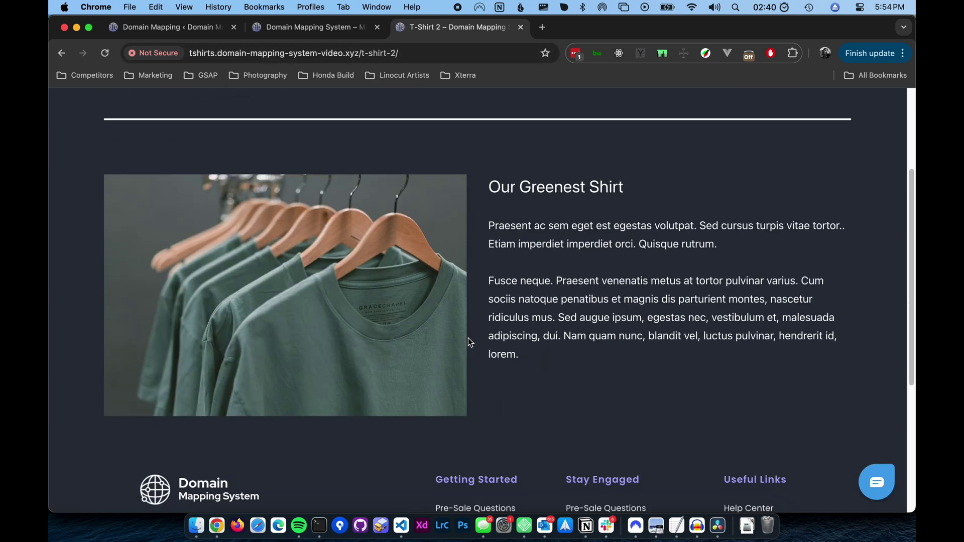
scroll(468, 339, left, 5)
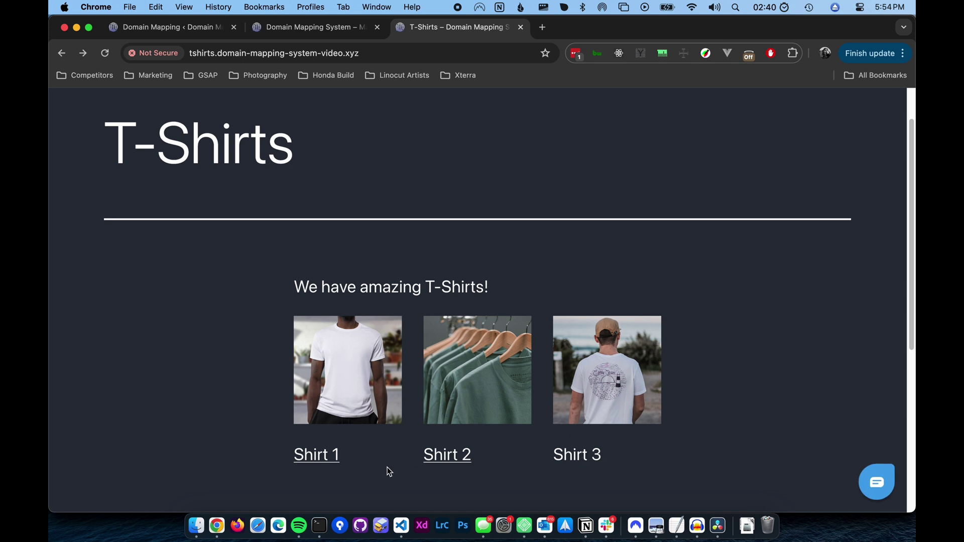
click(323, 454)
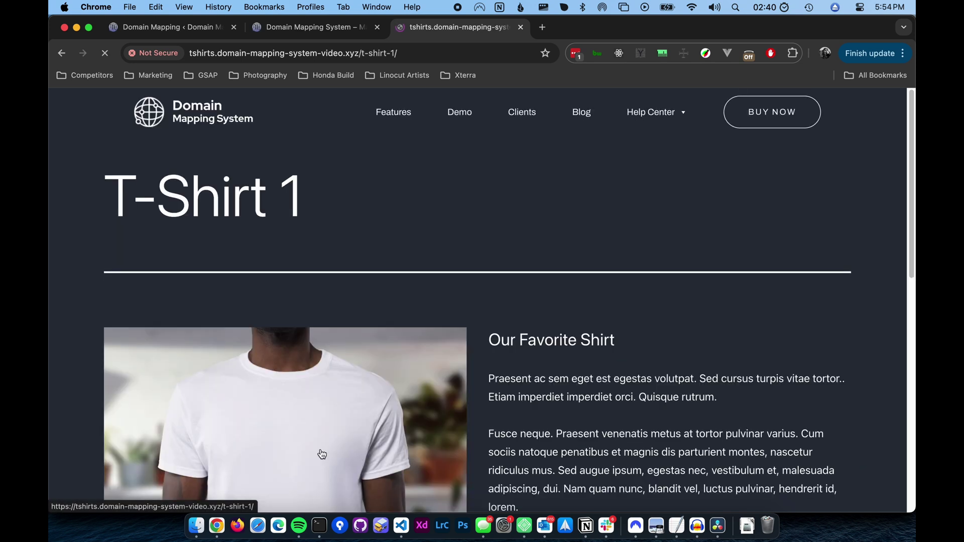
scroll(576, 200, down, 3)
scroll(576, 200, up, 3)
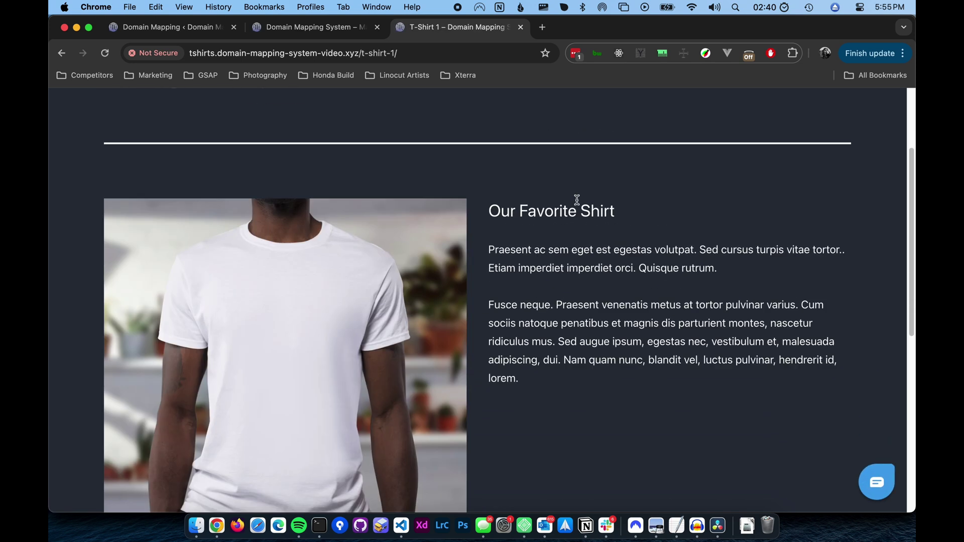
scroll(576, 200, left, 5)
scroll(409, 243, up, 2)
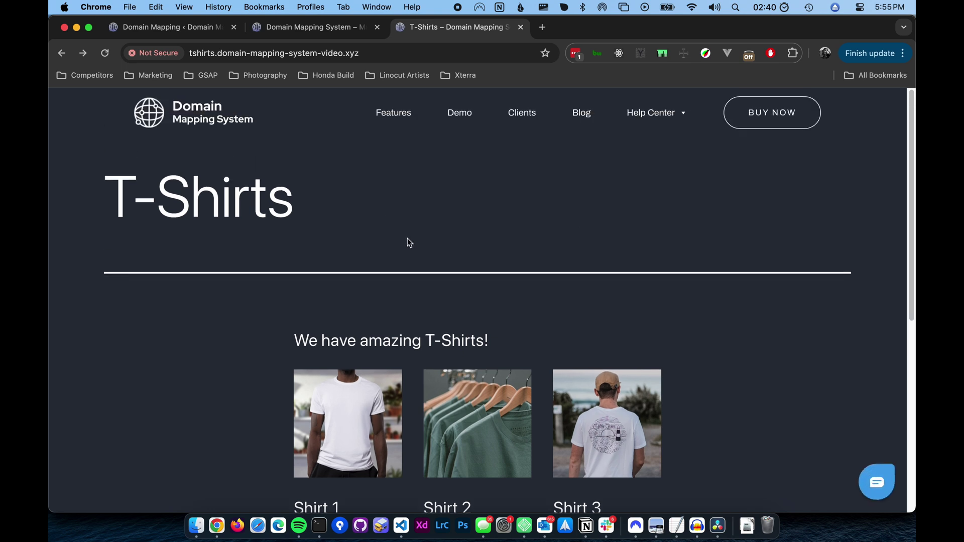